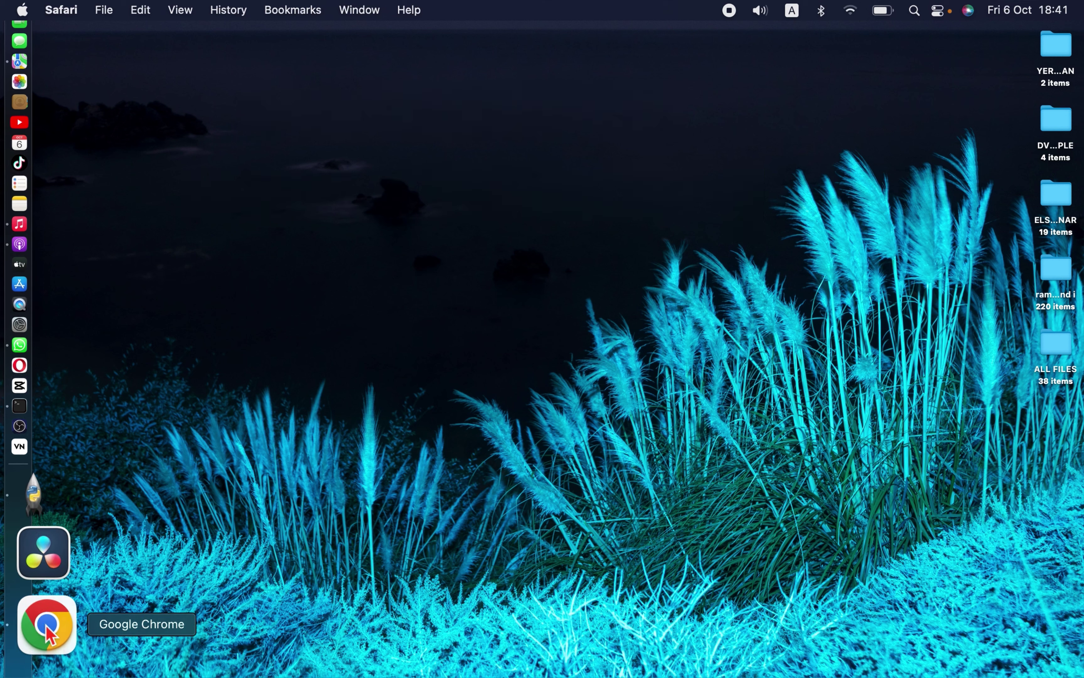
Bring Google Chrome to the front from the Dock.
{"action": "left_click", "coordinate": [47, 625]}
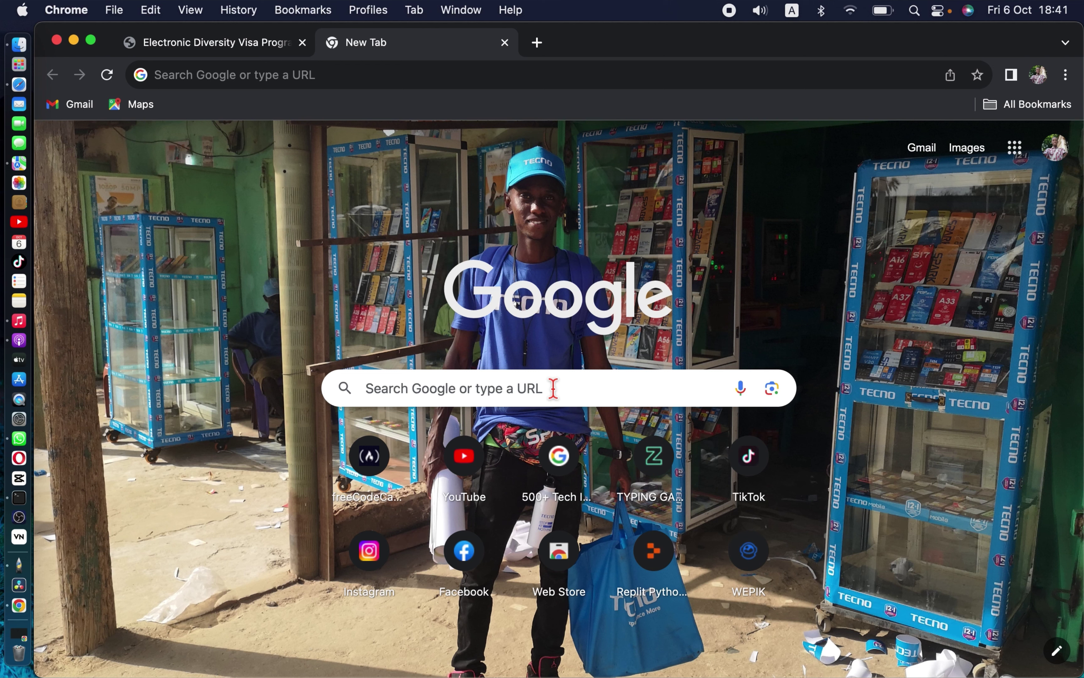
Search Google for 'phot tool' with the page zoomed in.
{"action": "key", "text": "super+equal"}
{"action": "key", "text": "super+equal"}
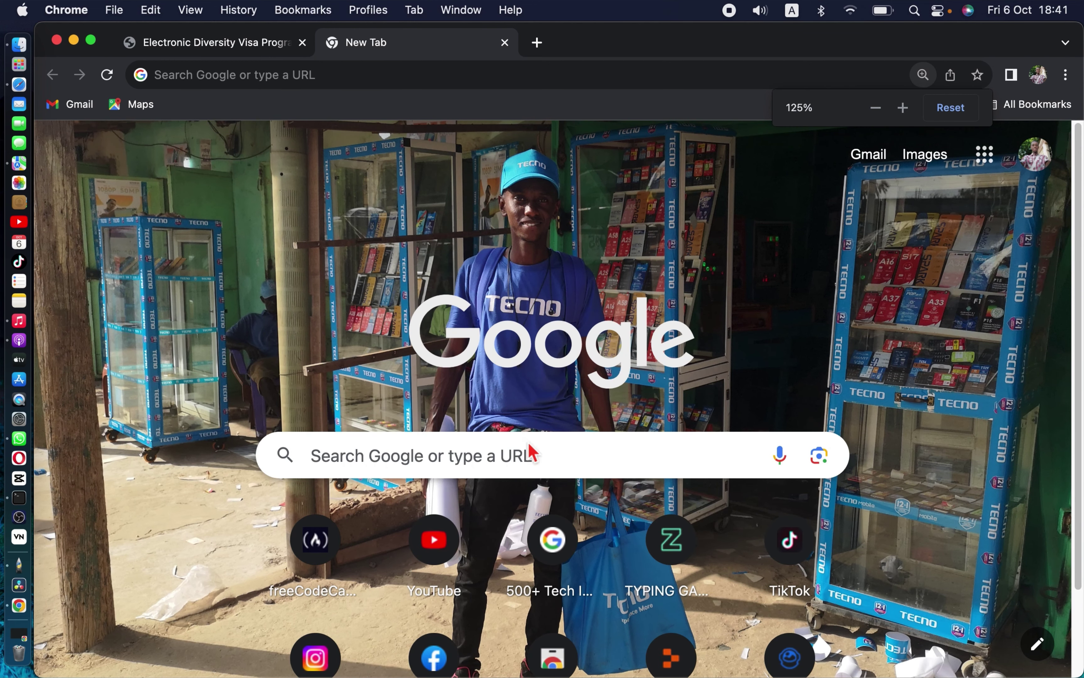
{"action": "left_click", "coordinate": [538, 464]}
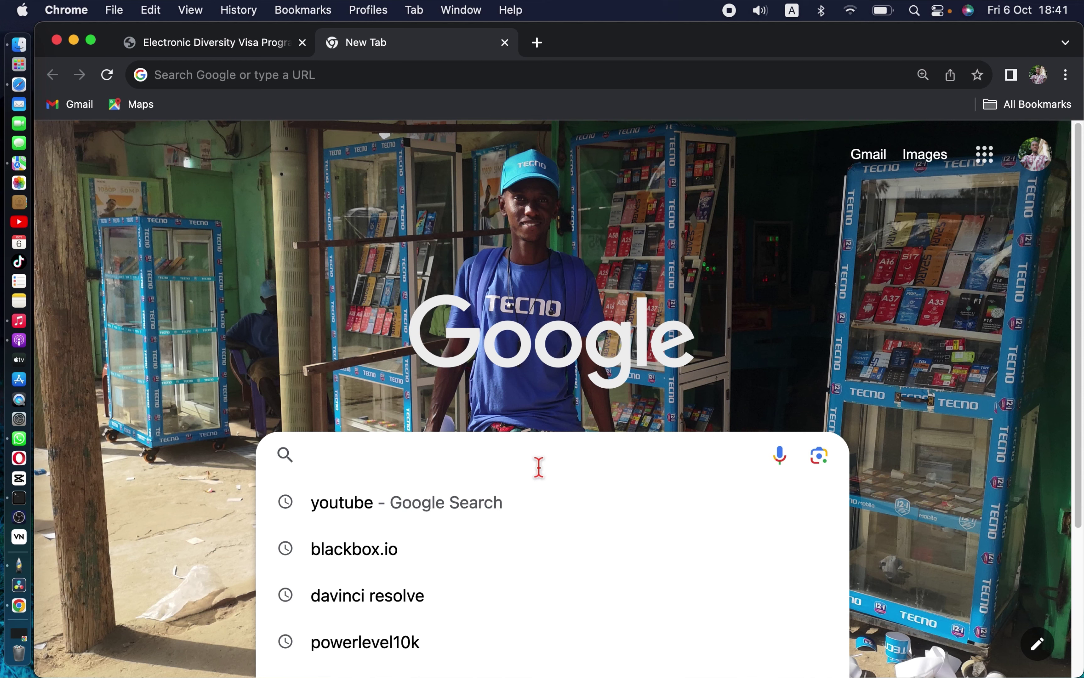
{"action": "type", "text": "phot tool"}
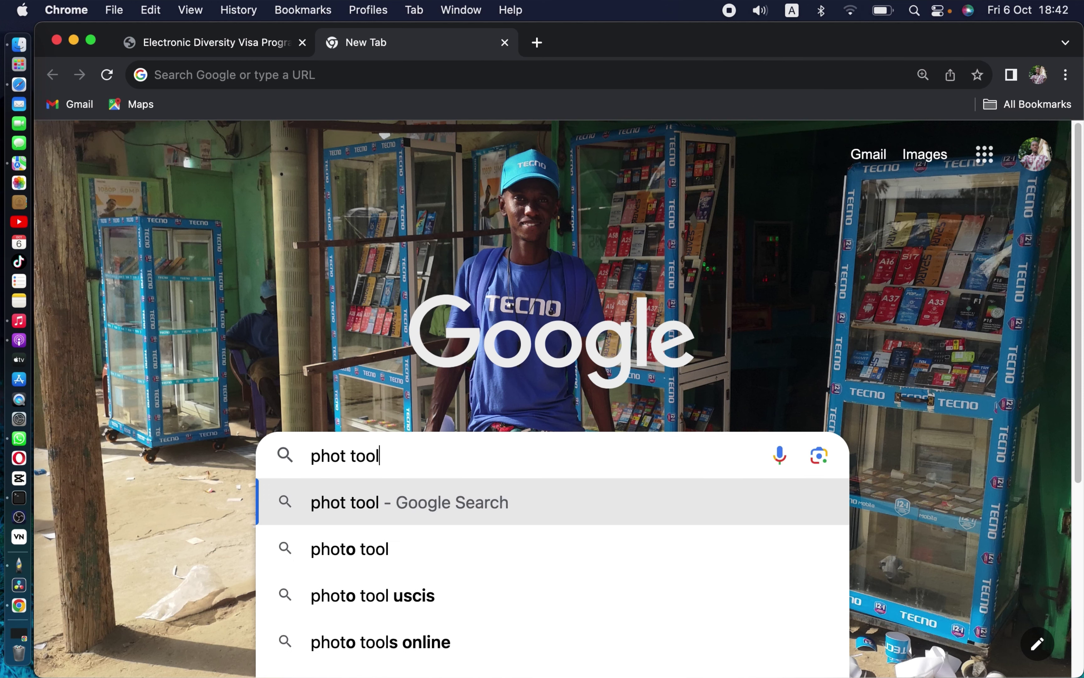
{"action": "key", "text": "Return"}
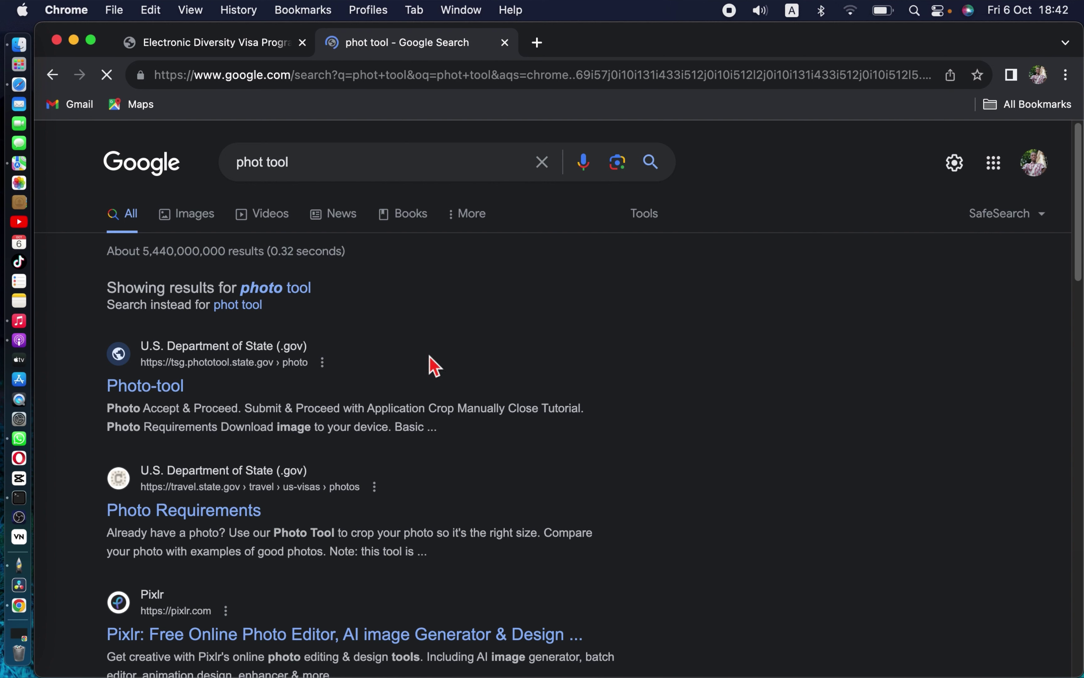
{"action": "key", "text": "super+equal"}
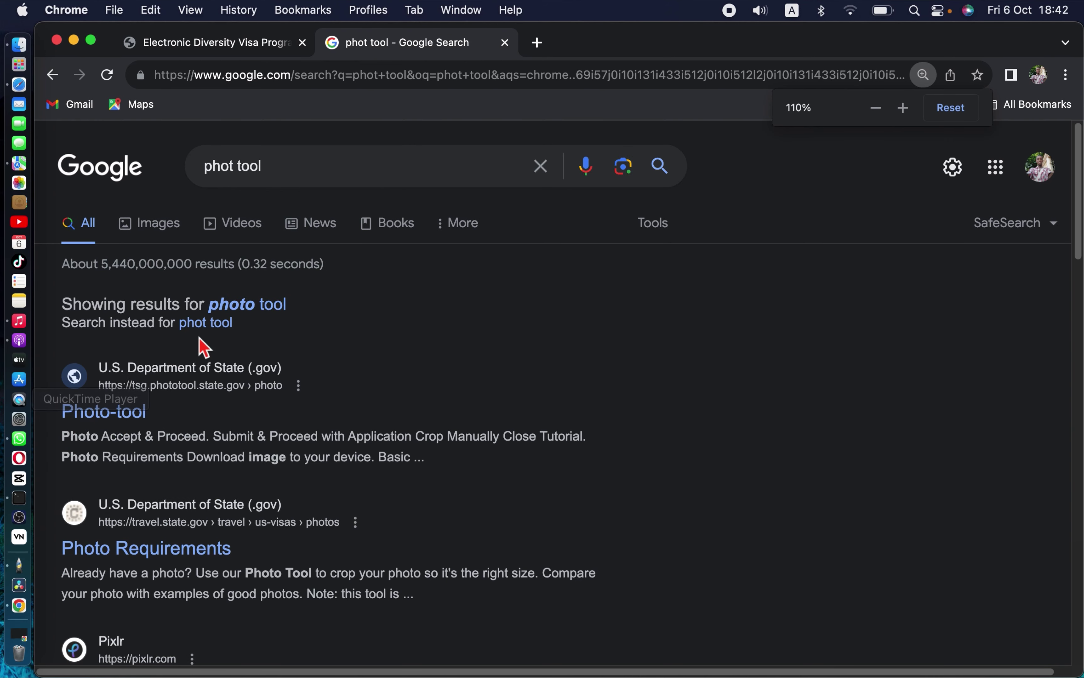
Open the State Department Photo Tool full screen and preview the Size and Position examples.
{"action": "left_click", "coordinate": [144, 422]}
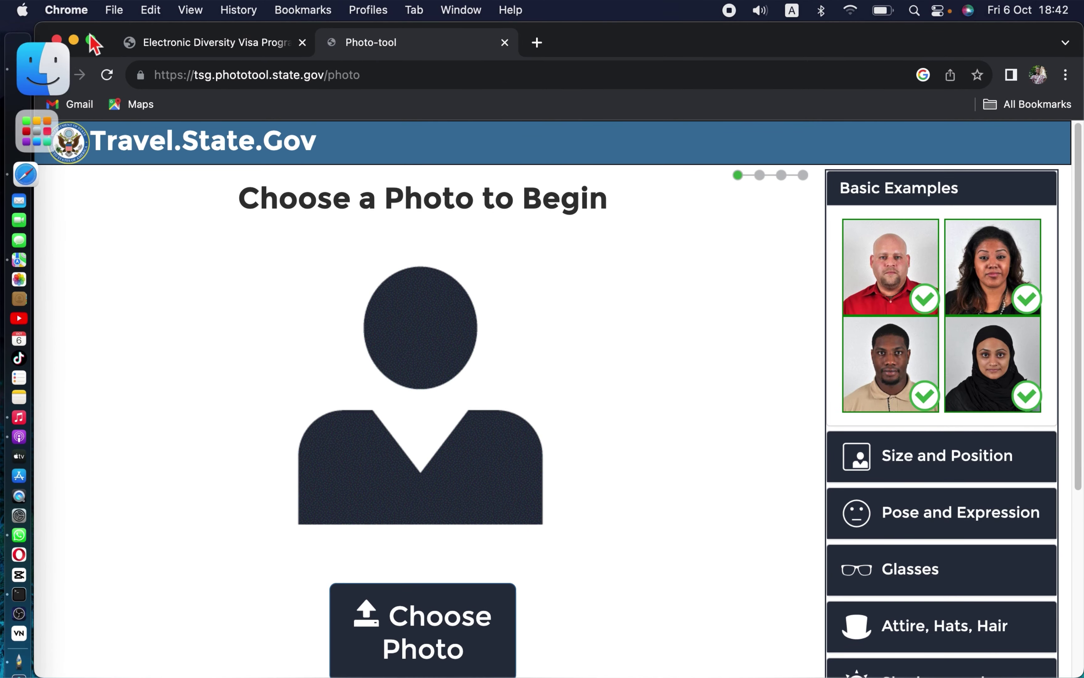
{"action": "left_click", "coordinate": [91, 40]}
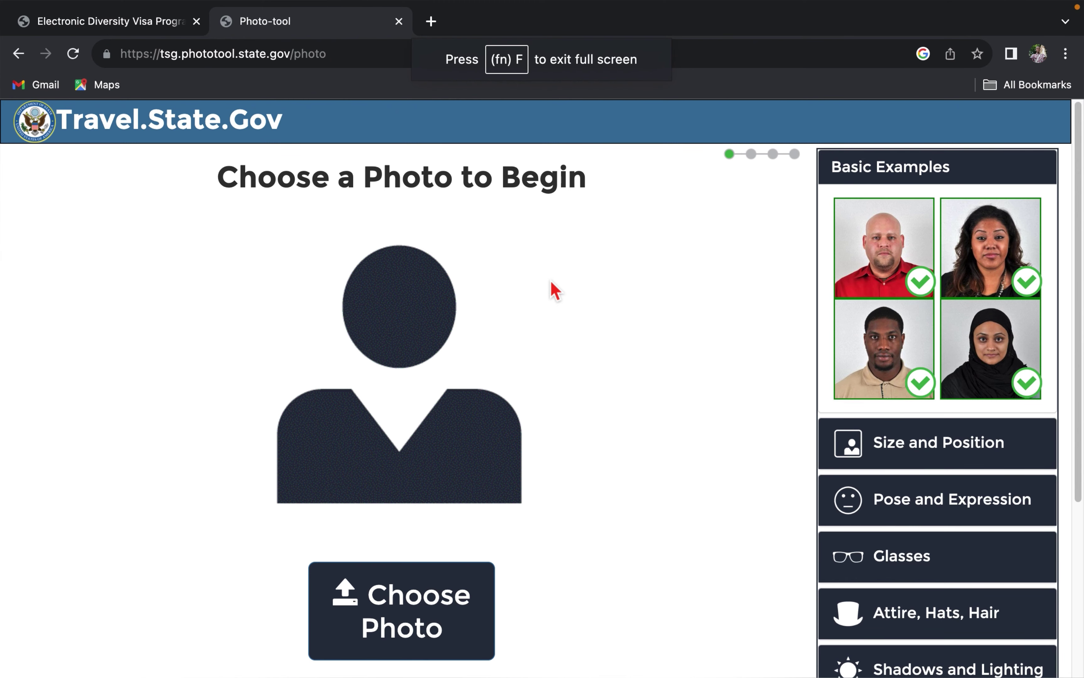
{"action": "scroll", "coordinate": [1072, 219], "scroll_direction": "down", "scroll_amount": 2}
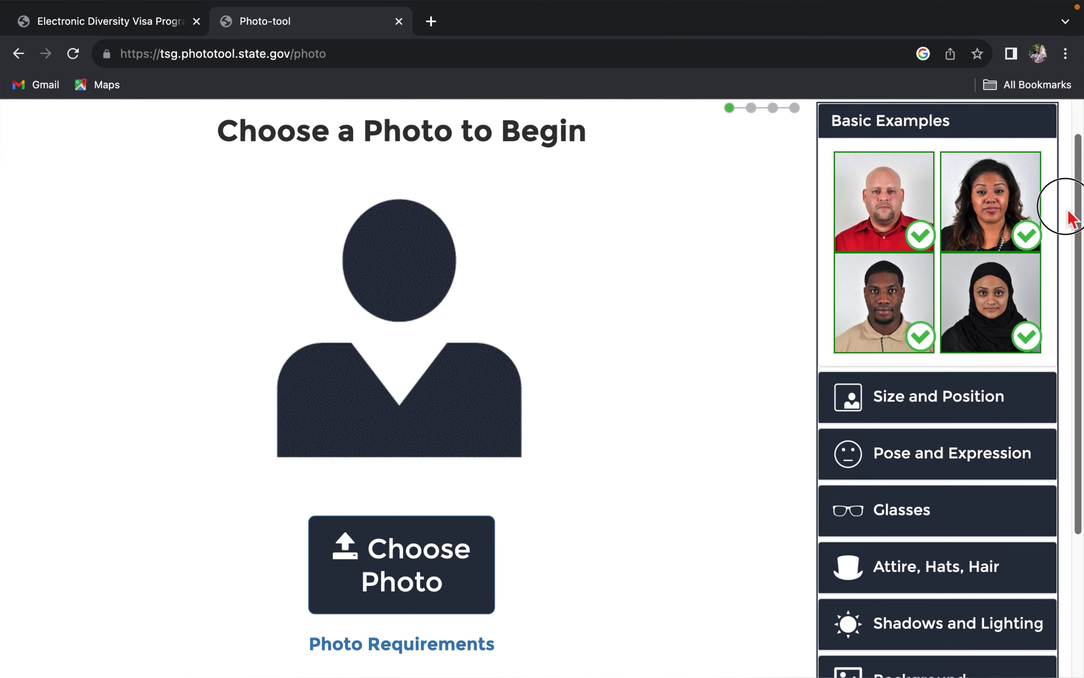
{"action": "left_click", "coordinate": [962, 406]}
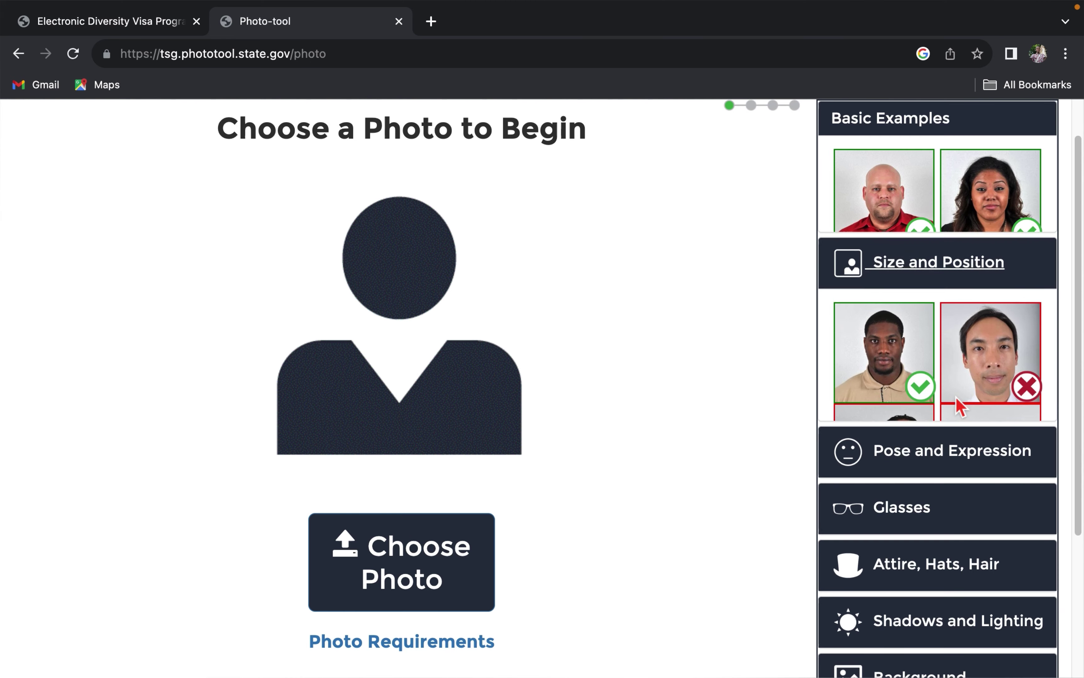
{"action": "scroll", "coordinate": [830, 426], "scroll_direction": "up", "scroll_amount": 2}
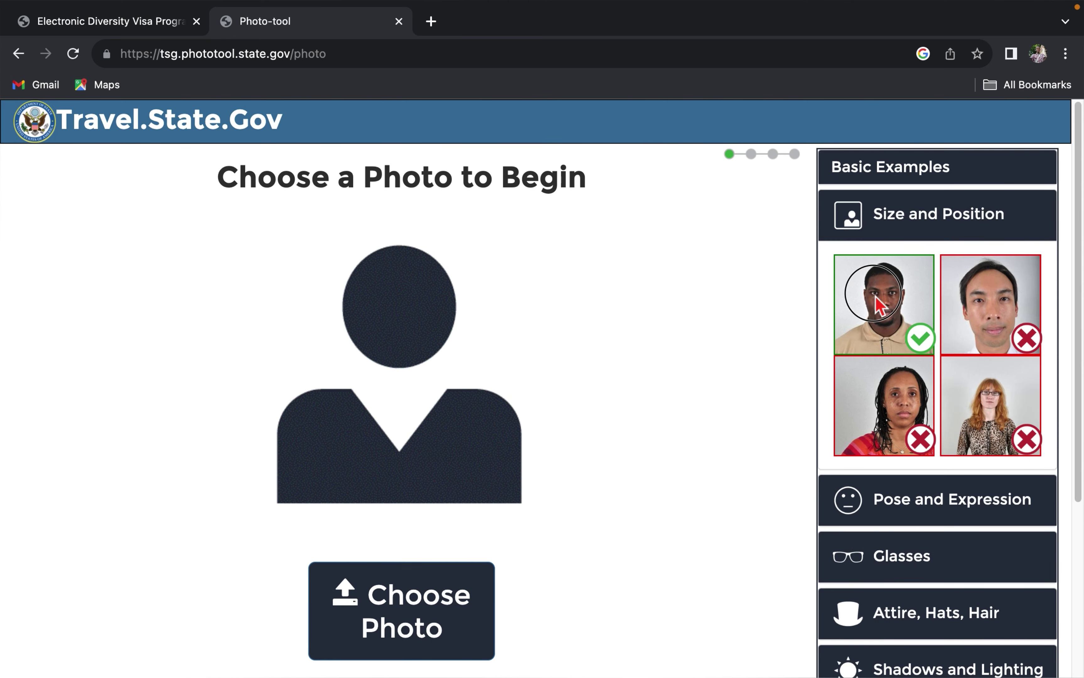
{"action": "left_click", "coordinate": [912, 217]}
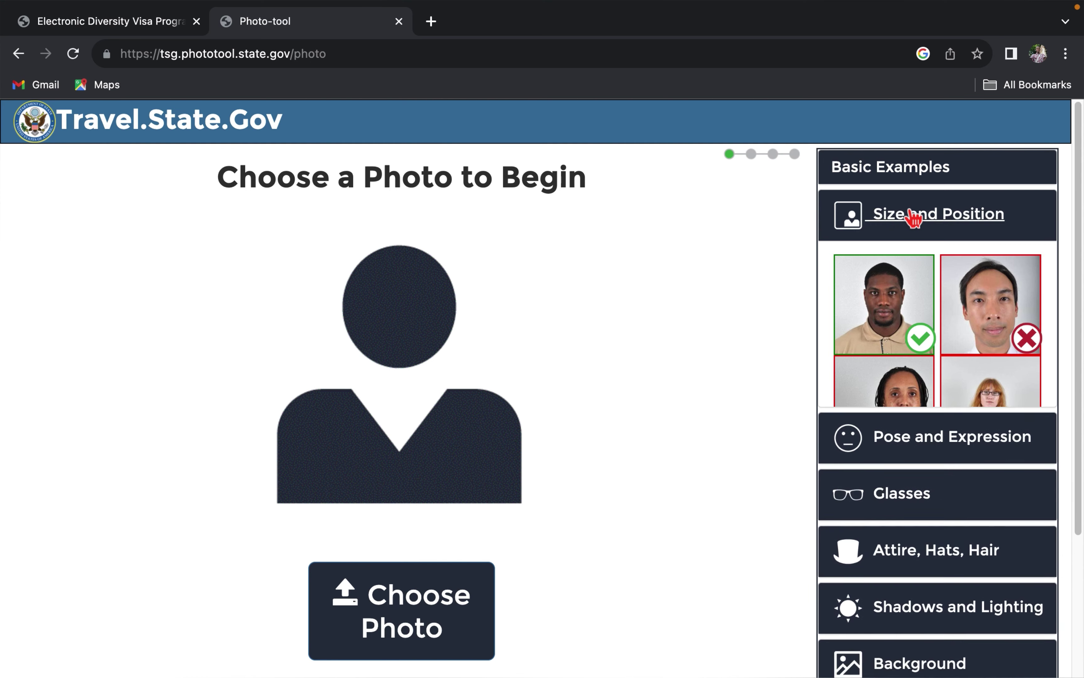
Look through the Glasses and Attire, Hats, Hair examples, leaving Shadows and Lighting expanded.
{"action": "left_click", "coordinate": [921, 337]}
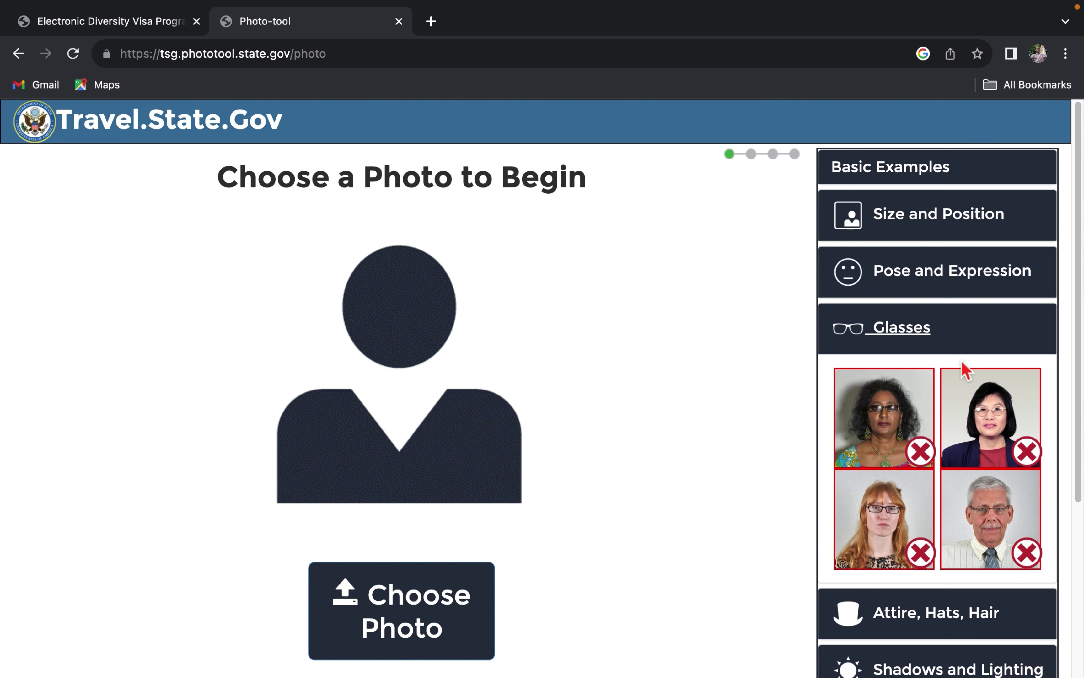
{"action": "left_click", "coordinate": [915, 325]}
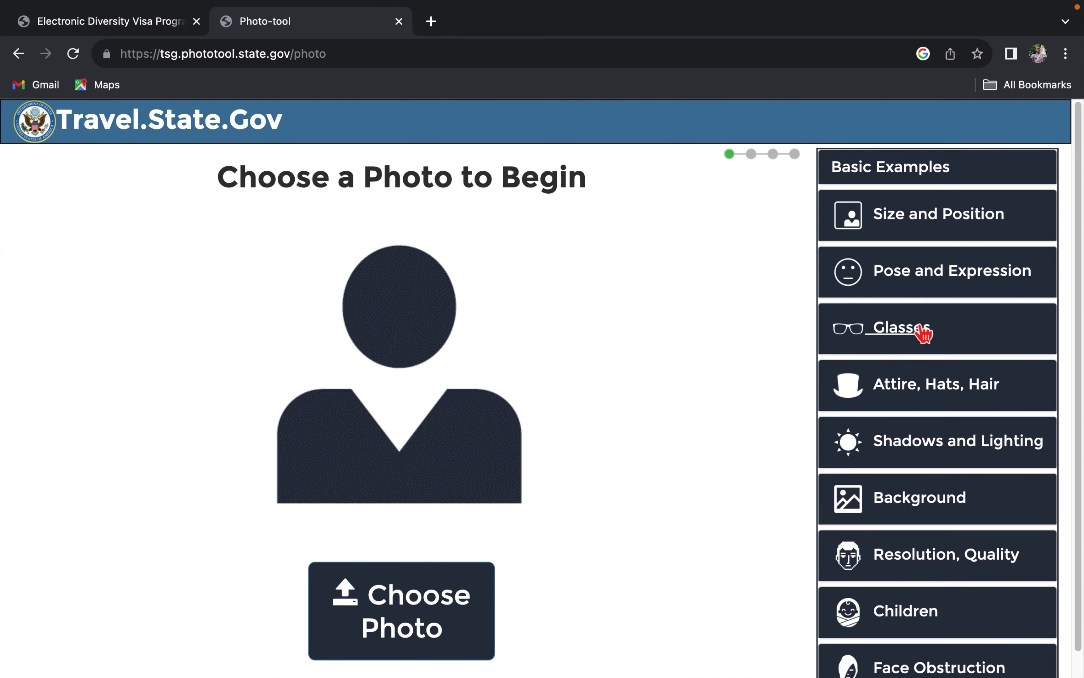
{"action": "left_click", "coordinate": [931, 389]}
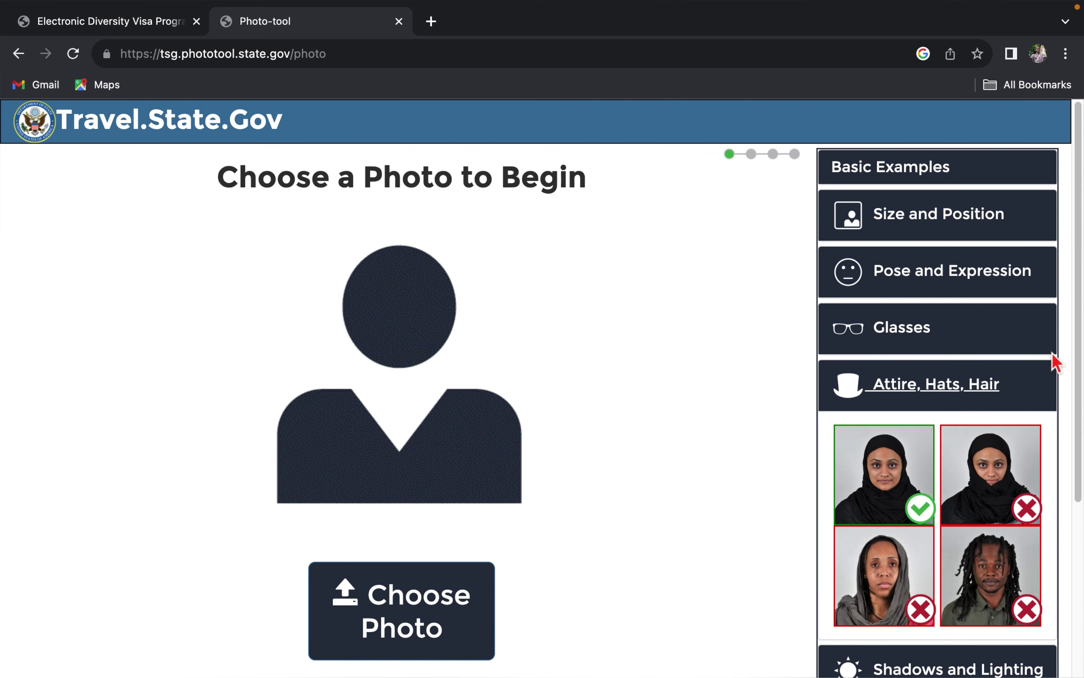
{"action": "left_click", "coordinate": [1051, 365]}
{"action": "scroll", "coordinate": [1022, 394], "scroll_direction": "down", "scroll_amount": 1}
{"action": "left_click", "coordinate": [987, 430]}
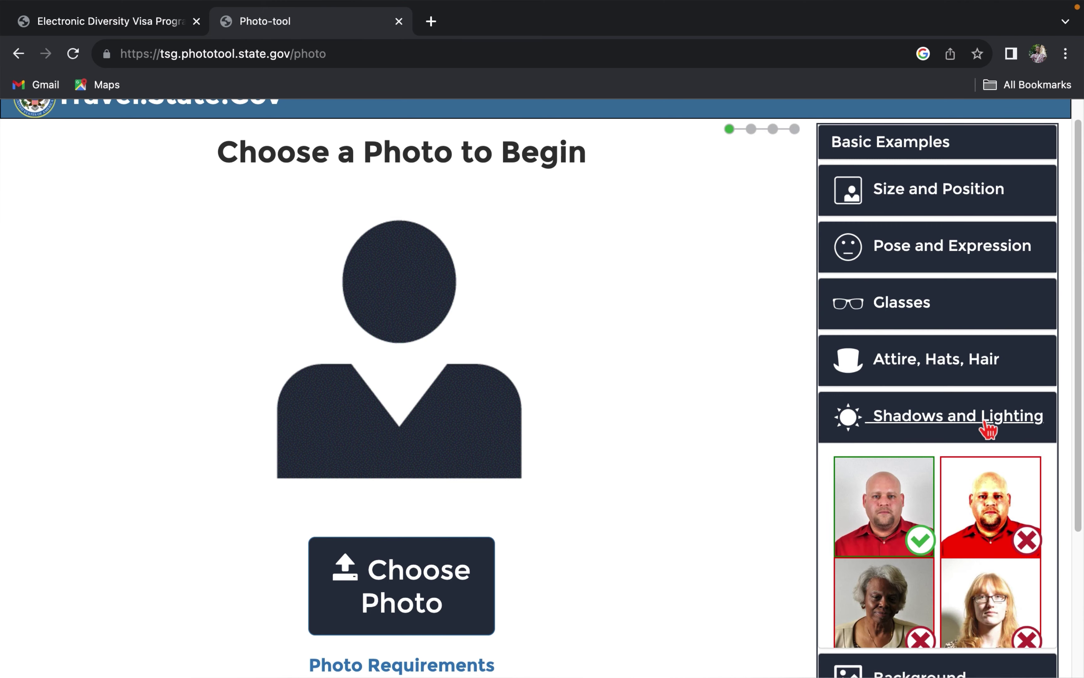
{"action": "scroll", "coordinate": [987, 430], "scroll_direction": "down", "scroll_amount": 5}
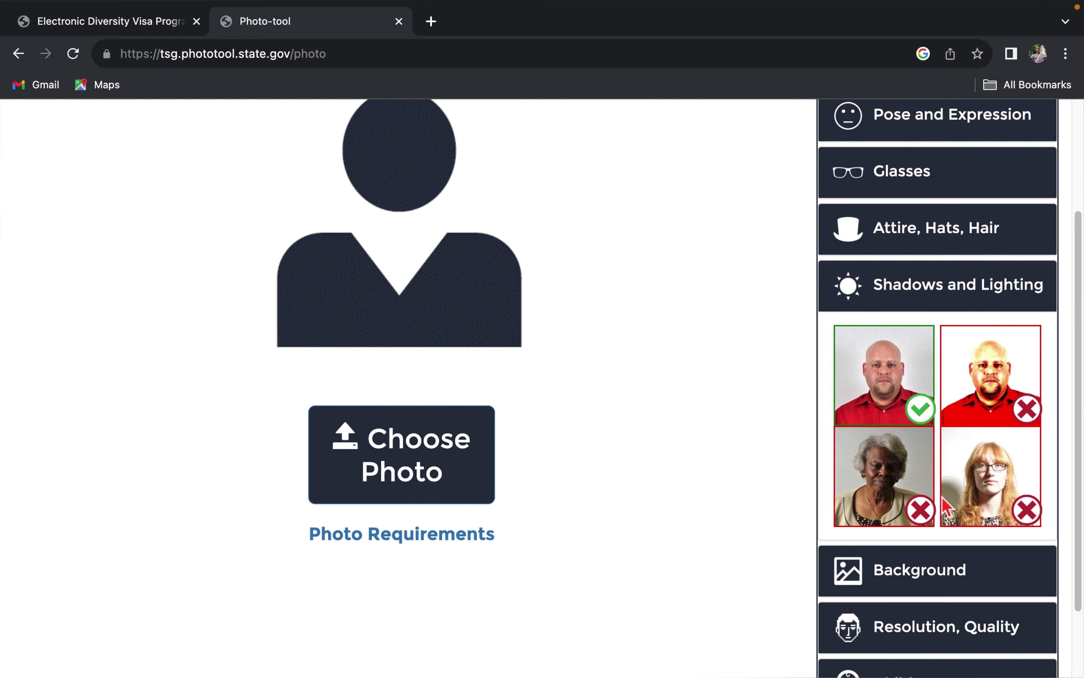
Collapse Shadows and Lighting, browse the Background examples, then expand Resolution, Quality.
{"action": "left_click", "coordinate": [994, 294]}
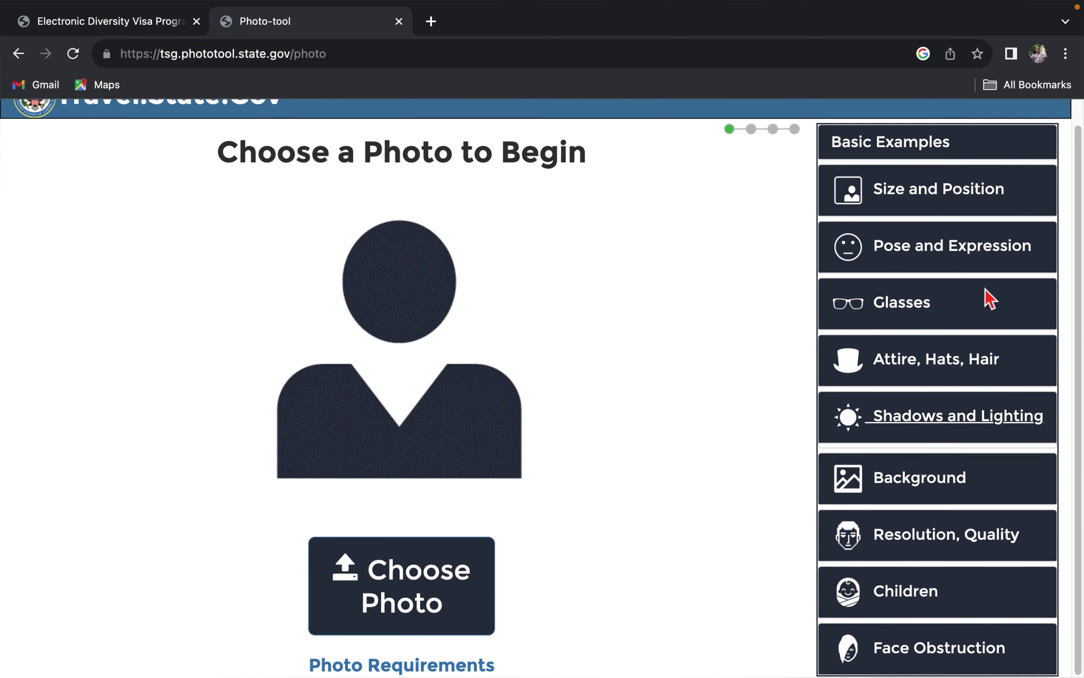
{"action": "left_click", "coordinate": [950, 487]}
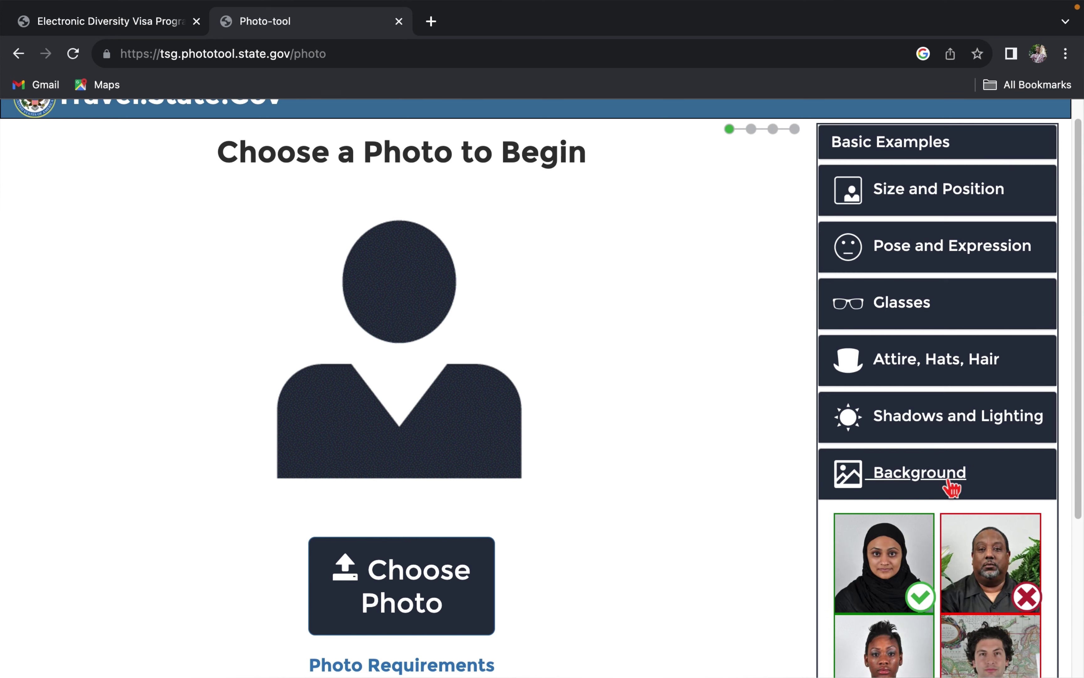
{"action": "left_click_drag", "start_coordinate": [1081, 352], "coordinate": [1063, 446]}
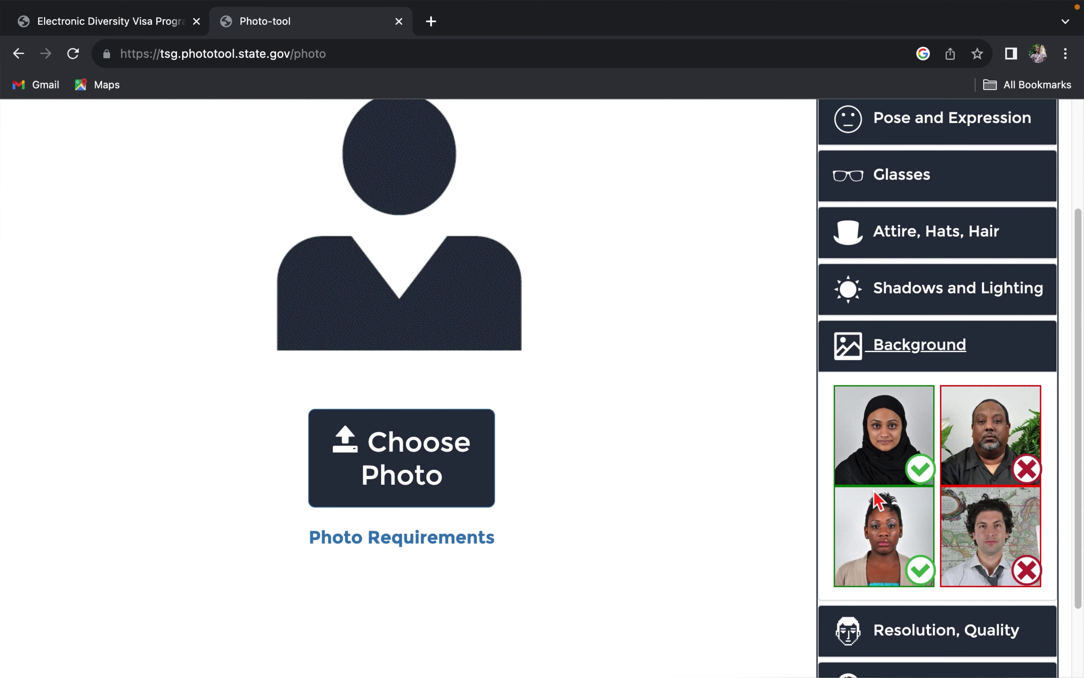
{"action": "left_click", "coordinate": [908, 348]}
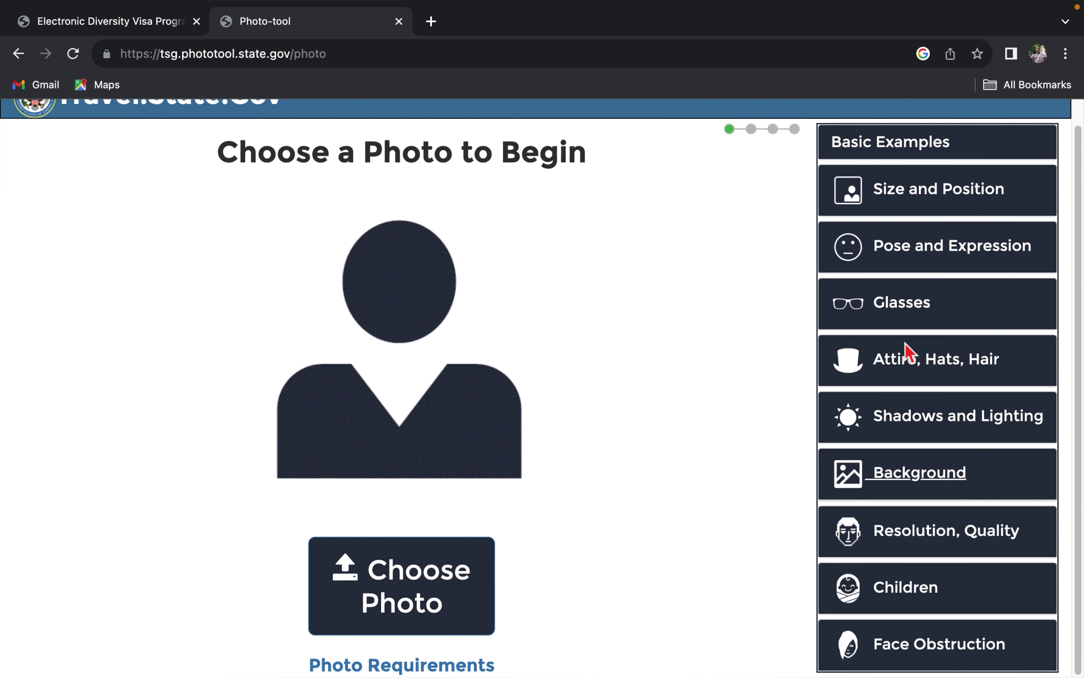
{"action": "left_click", "coordinate": [974, 547]}
{"action": "left_click_drag", "start_coordinate": [1068, 434], "coordinate": [1064, 550]}
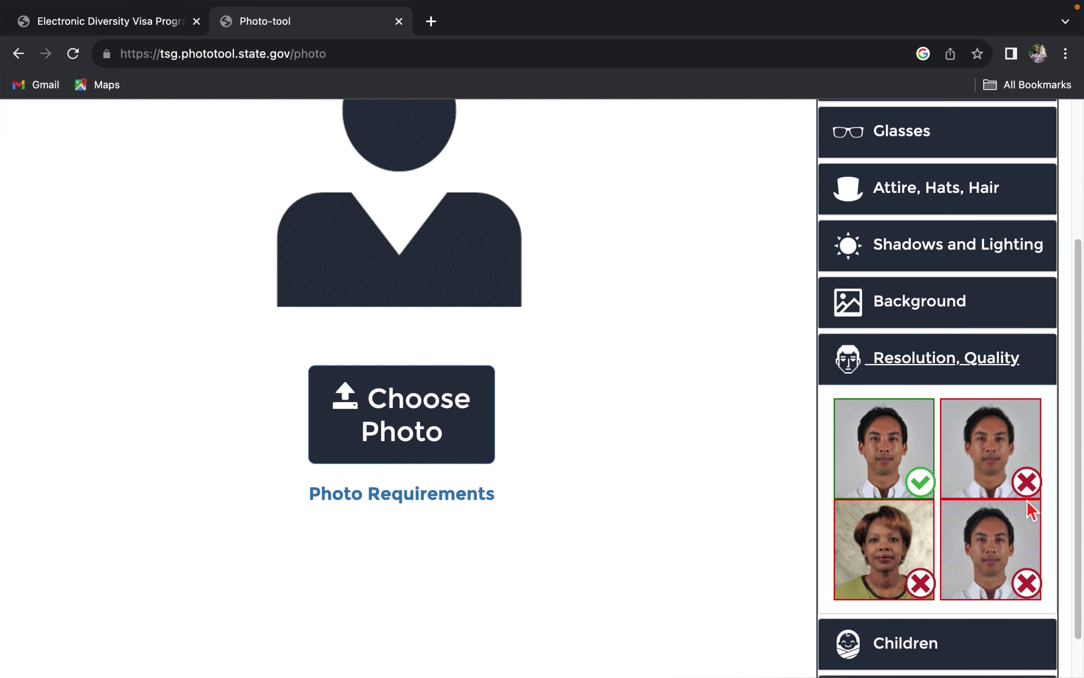
Swap Resolution, Quality for the Children example photos and scroll through them.
{"action": "left_click", "coordinate": [924, 368]}
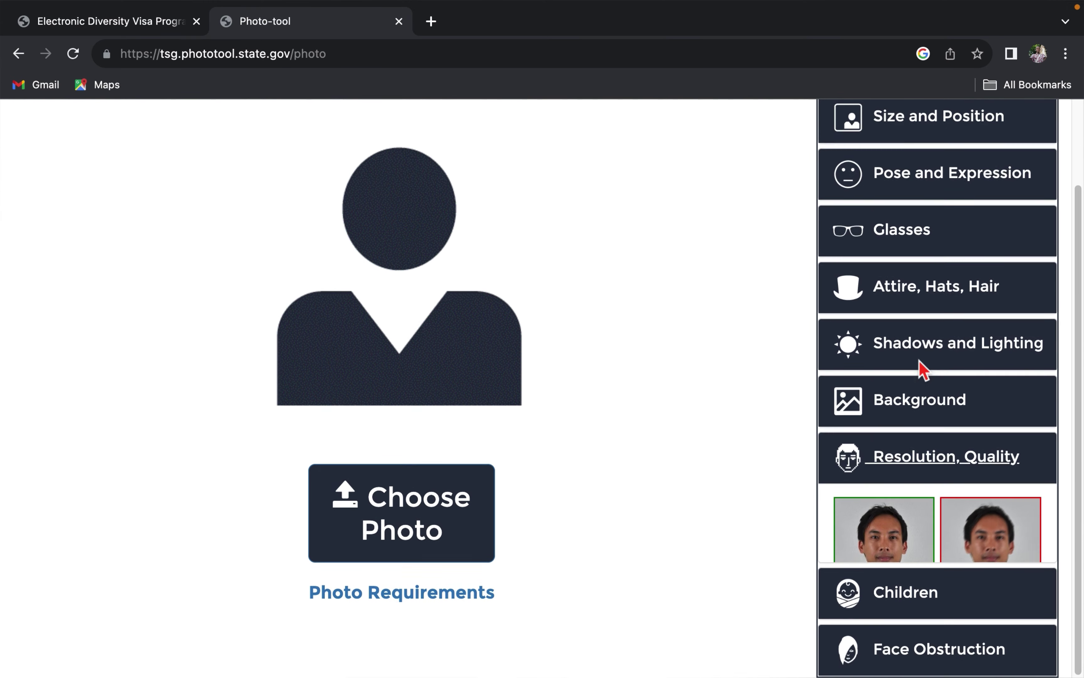
{"action": "left_click", "coordinate": [912, 596]}
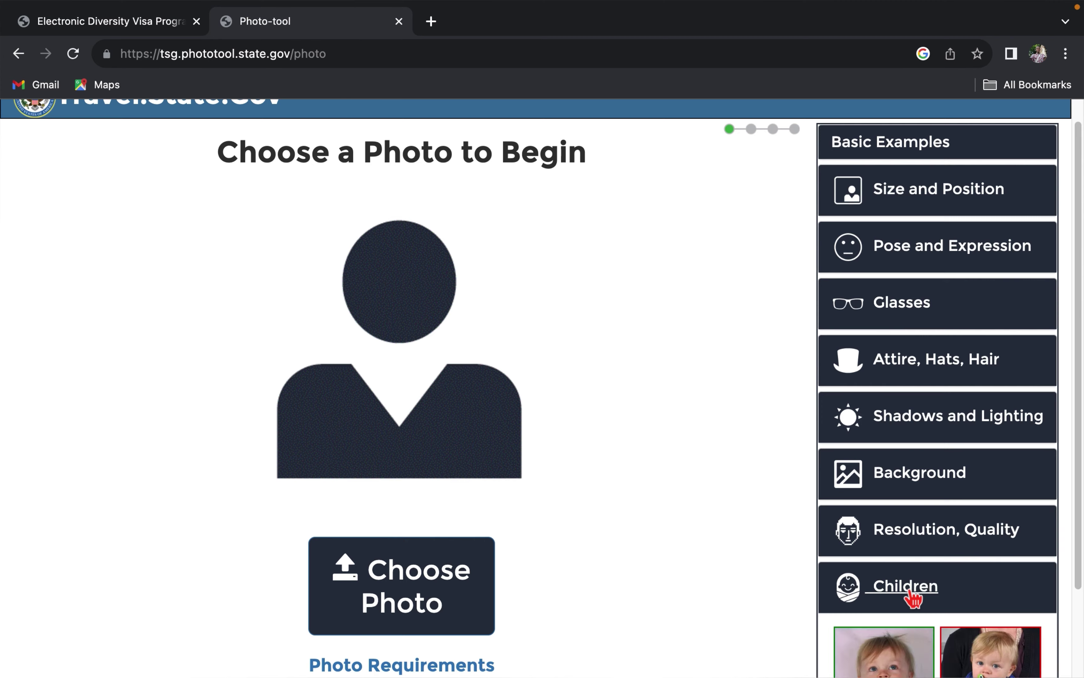
{"action": "left_click_drag", "start_coordinate": [1077, 359], "coordinate": [1075, 542]}
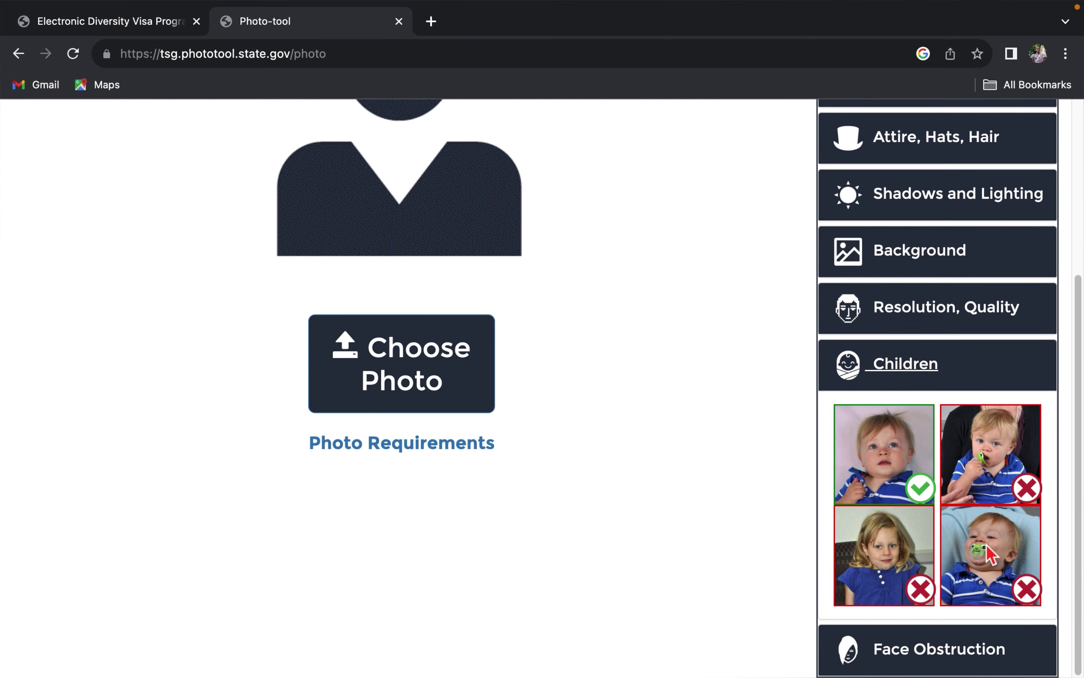
{"action": "left_click_drag", "start_coordinate": [1074, 397], "coordinate": [1080, 283]}
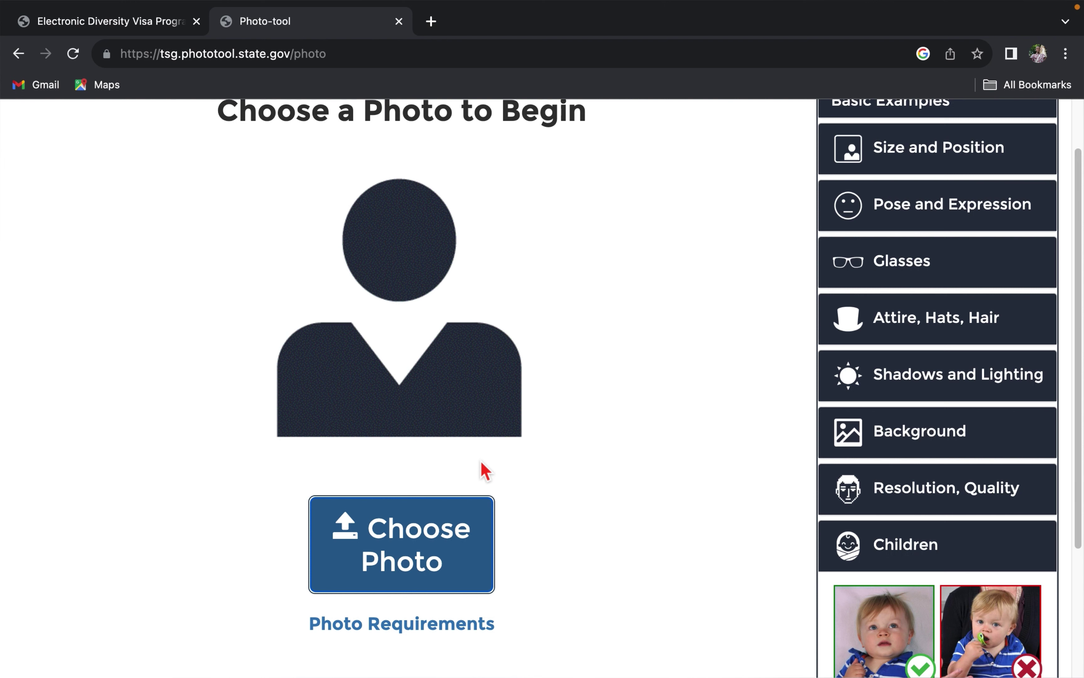
Choose NOT EDITED.JPG (2496×2496) from the Desktop portrait folder for upload.
{"action": "left_click", "coordinate": [433, 545]}
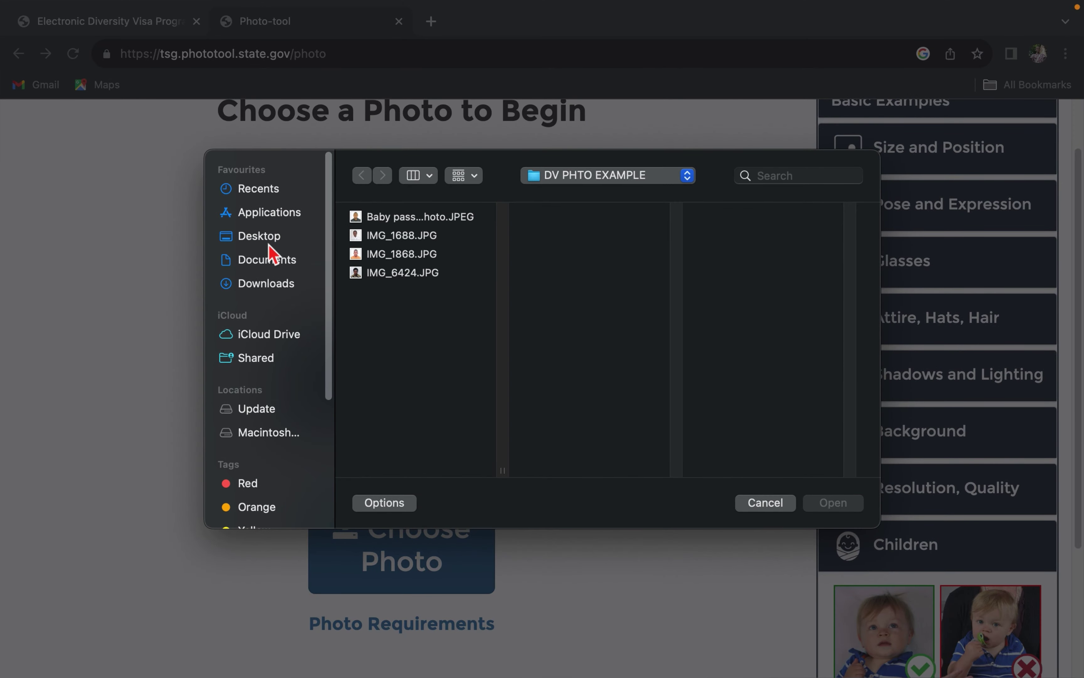
{"action": "left_click", "coordinate": [269, 242]}
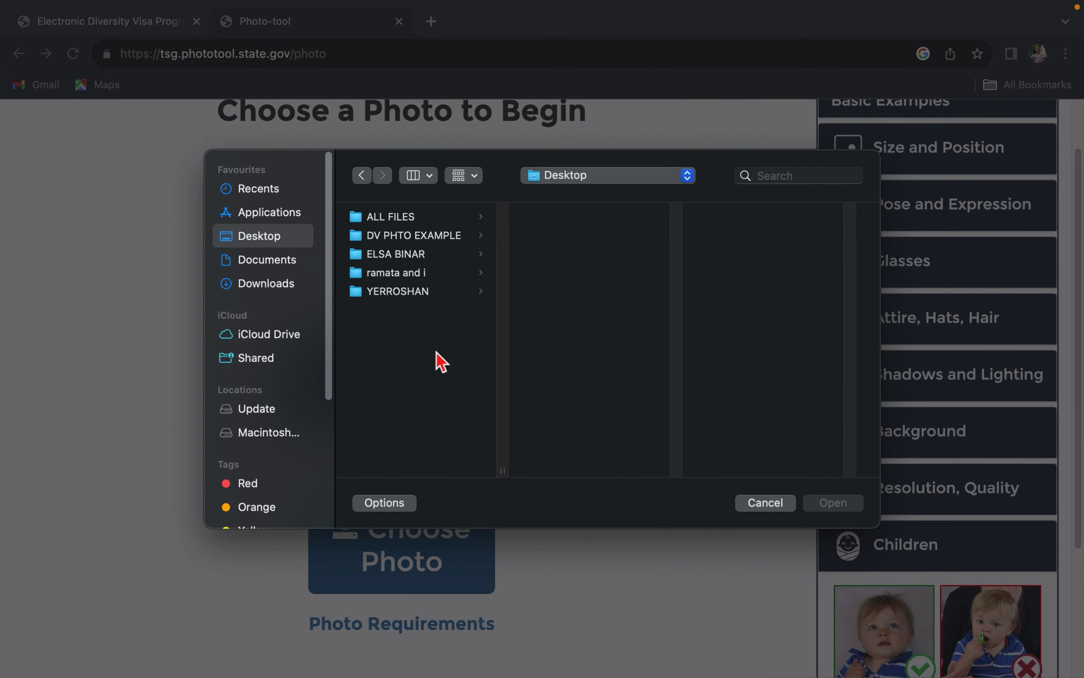
{"action": "left_click", "coordinate": [405, 301]}
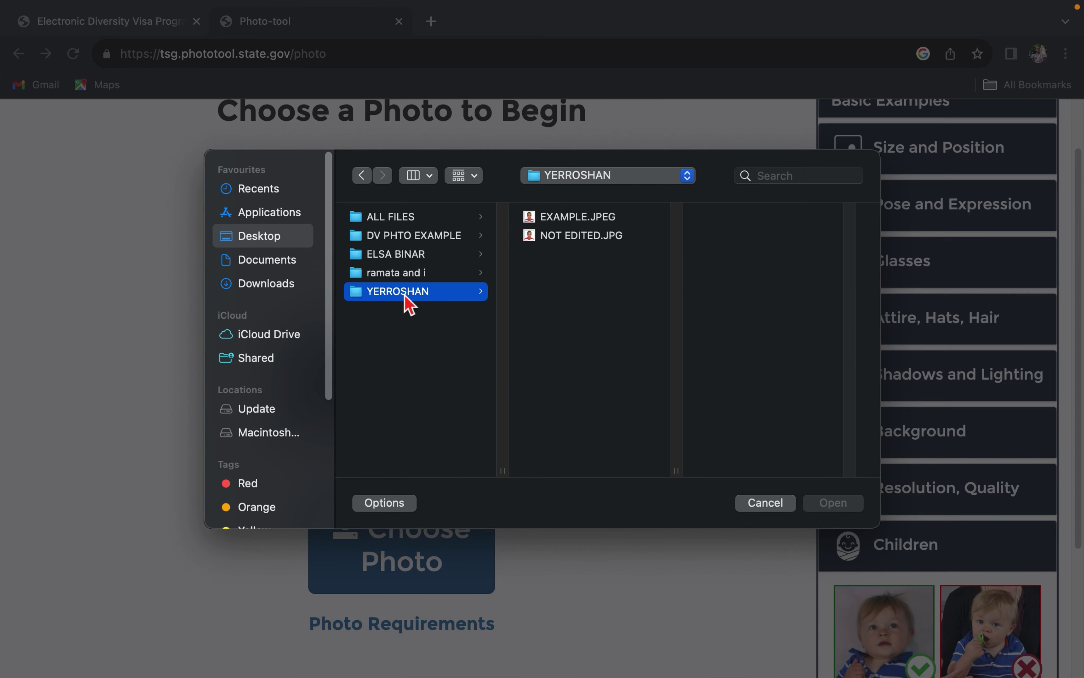
{"action": "left_click", "coordinate": [598, 237]}
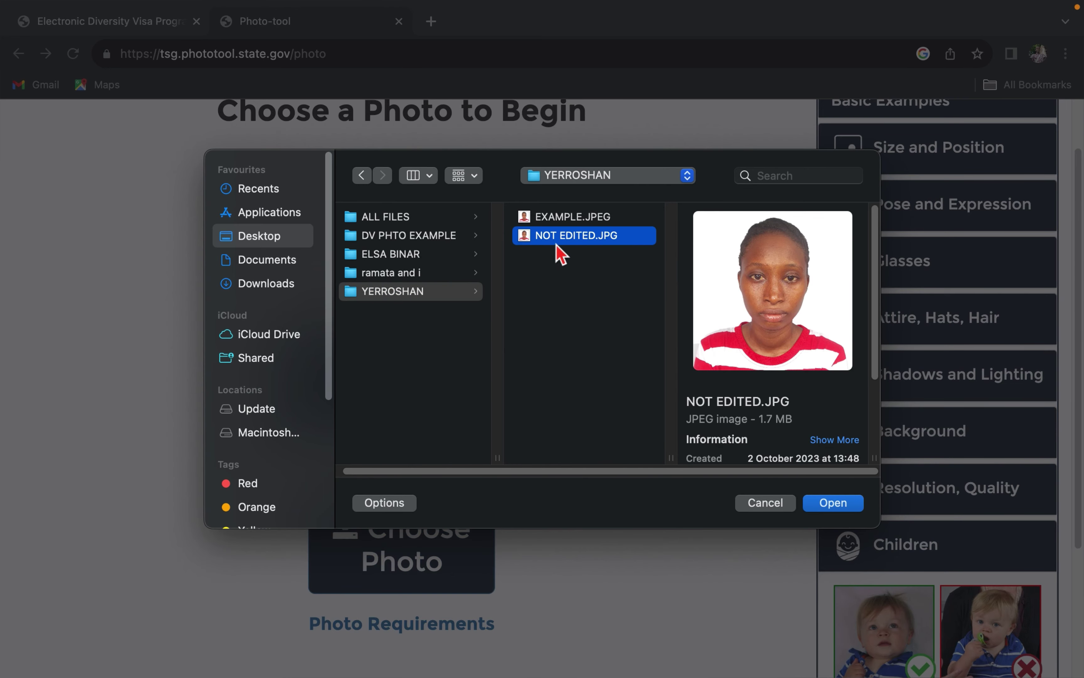
{"action": "scroll", "coordinate": [787, 386], "scroll_direction": "down", "scroll_amount": 5}
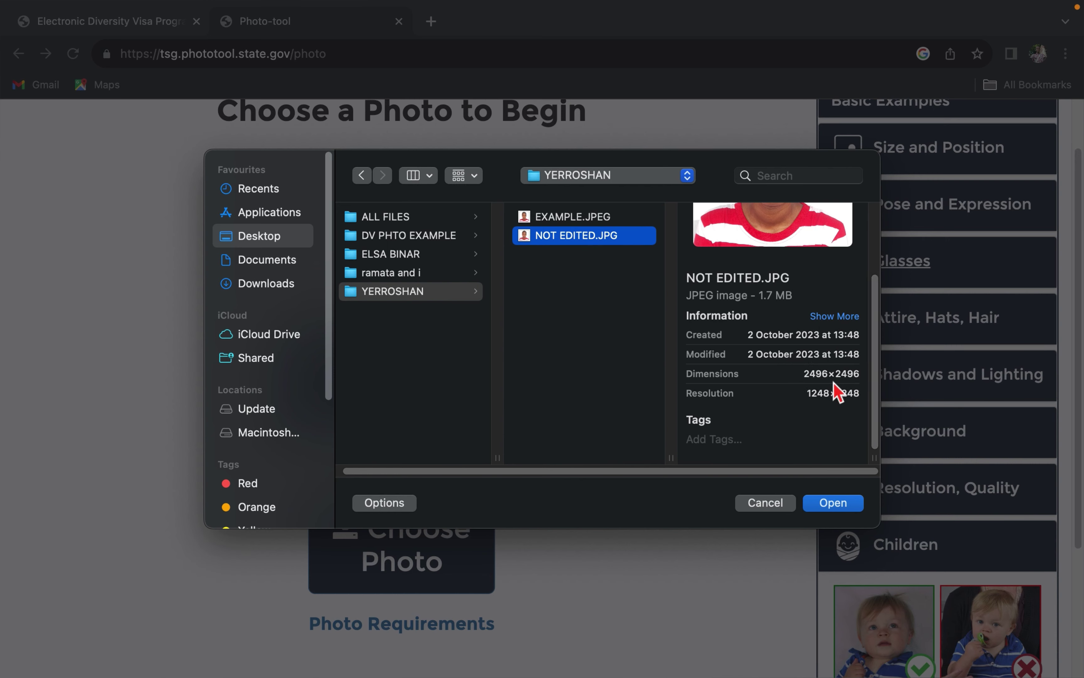
{"action": "left_click", "coordinate": [845, 504]}
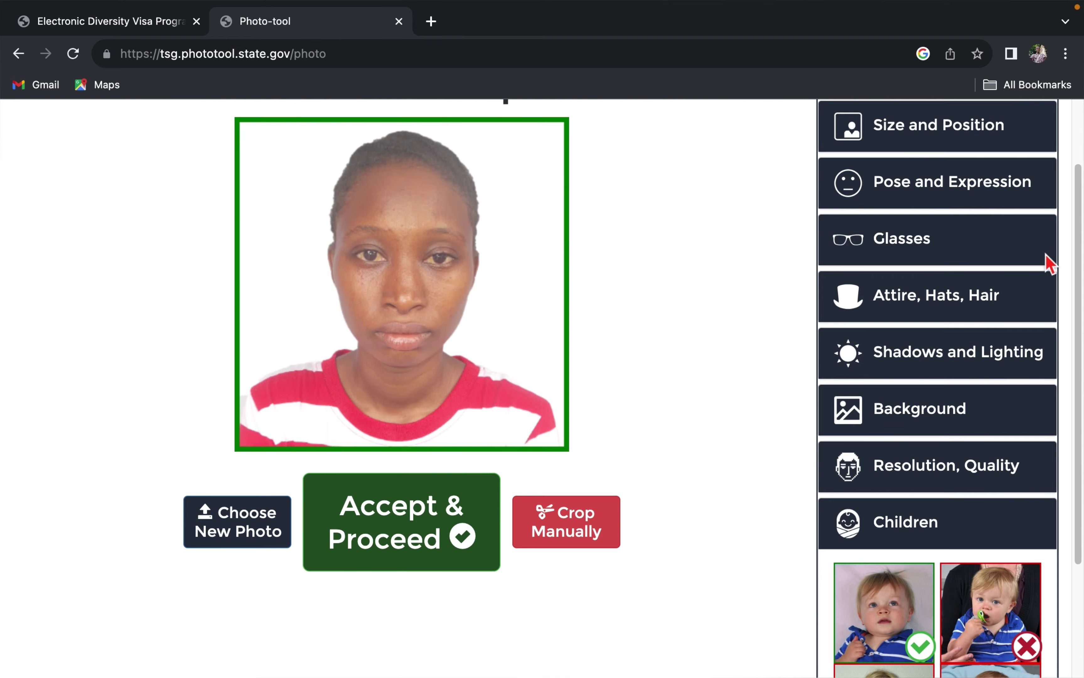
Accept the portrait's automatic crop and download the cropped image.
{"action": "mouse_move", "coordinate": [1080, 289]}
{"action": "left_mouse_down"}
{"action": "mouse_move", "coordinate": [1081, 169]}
{"action": "mouse_move", "coordinate": [1076, 283]}
{"action": "left_mouse_up"}
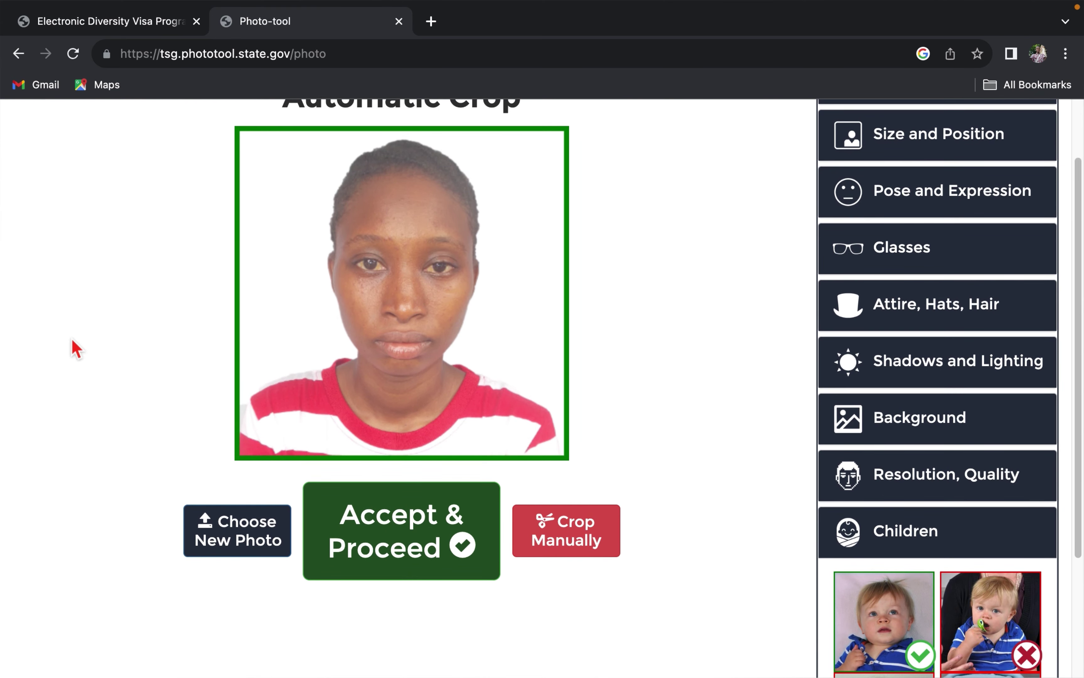
{"action": "left_click", "coordinate": [445, 546]}
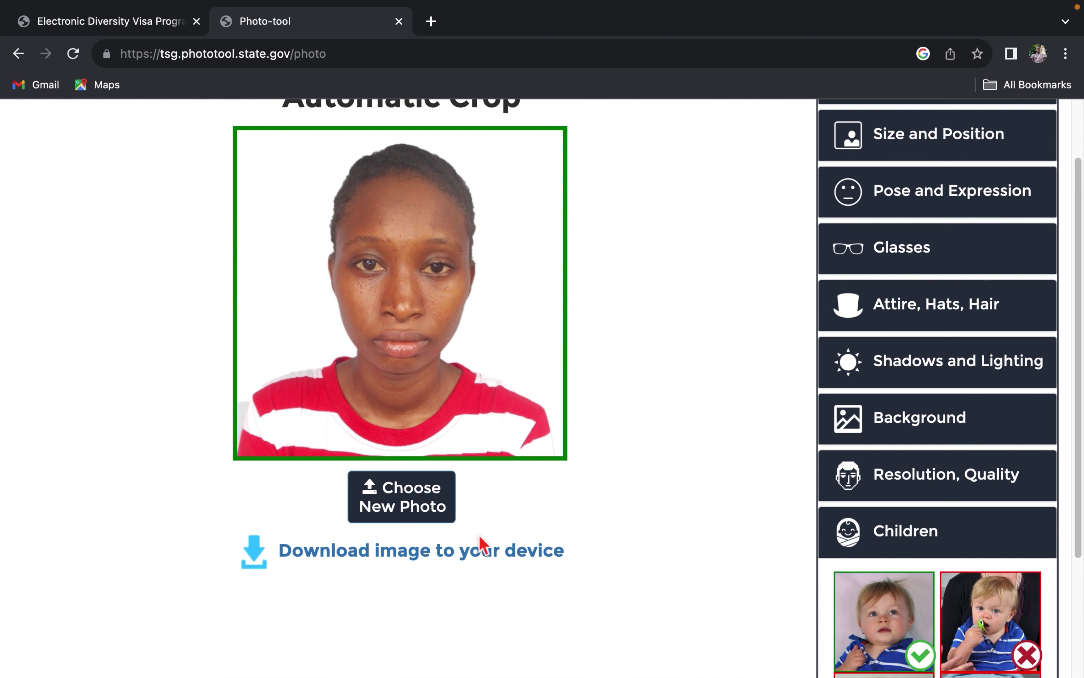
{"action": "left_click", "coordinate": [496, 560]}
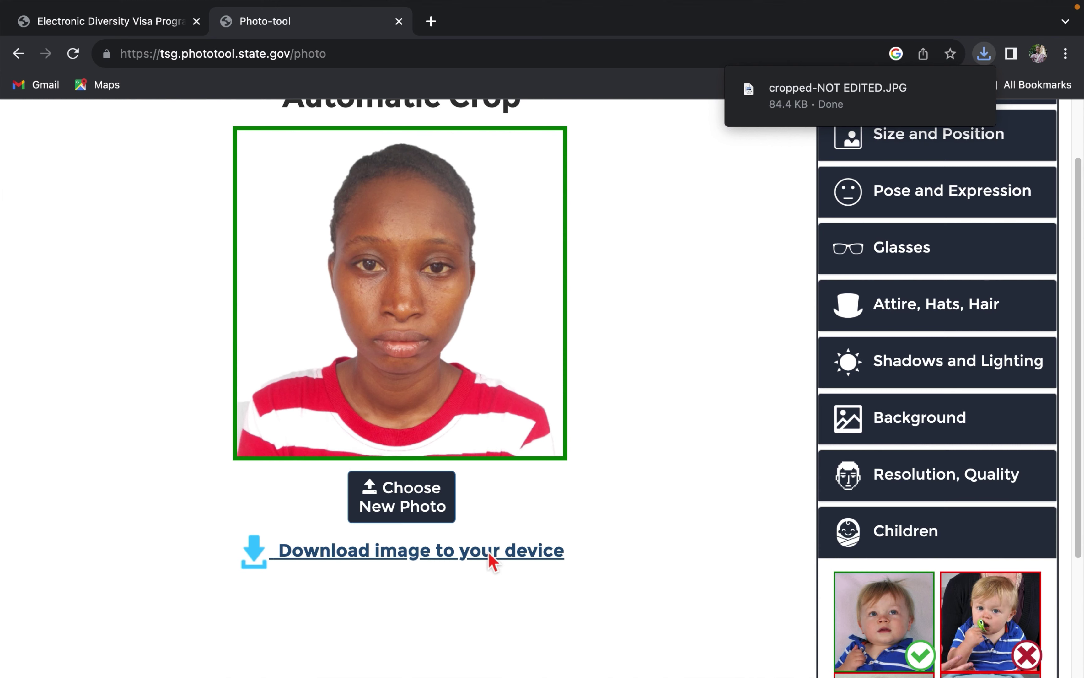
Open cropped-NOT EDITED.JPG (84.4 KB) from Chrome's recent downloads.
{"action": "left_click", "coordinate": [984, 55]}
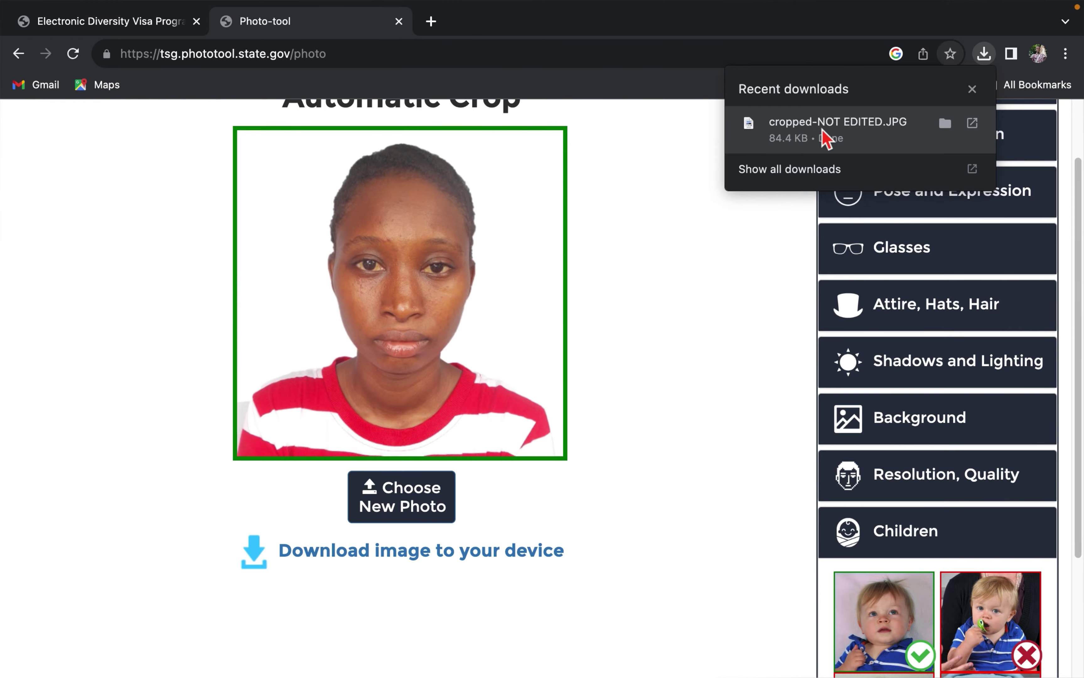
{"action": "left_click", "coordinate": [826, 139]}
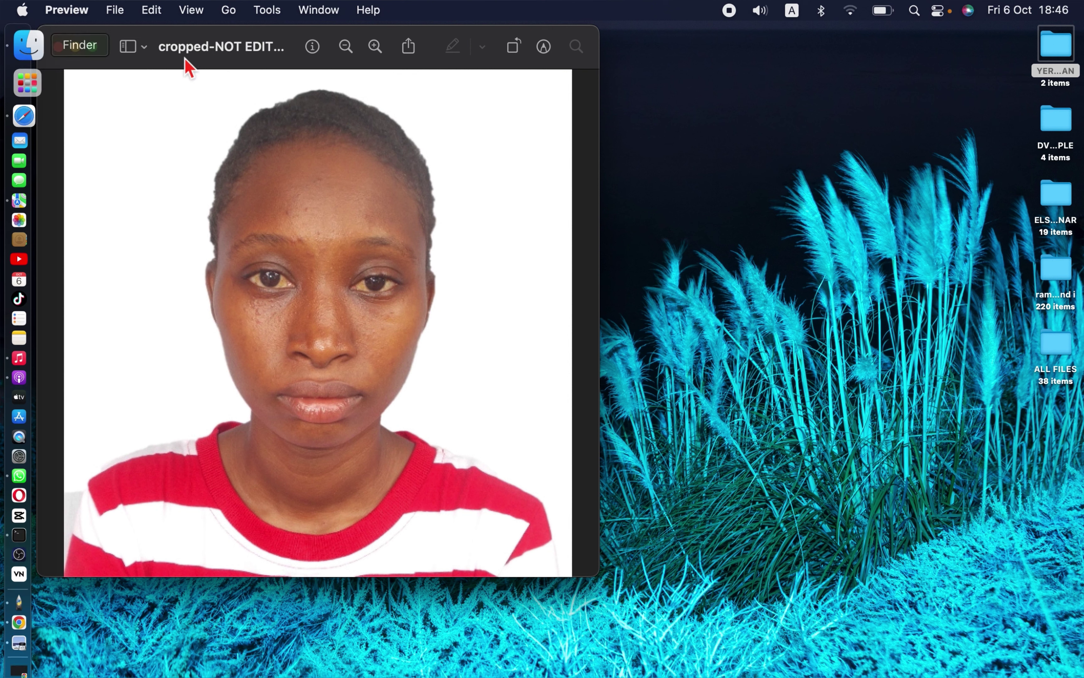
Reopen the 600×600 cropped-NOT EDITED.JPG from Downloads in Preview, then close its windows.
{"action": "left_click", "coordinate": [61, 47]}
{"action": "left_click", "coordinate": [67, 58]}
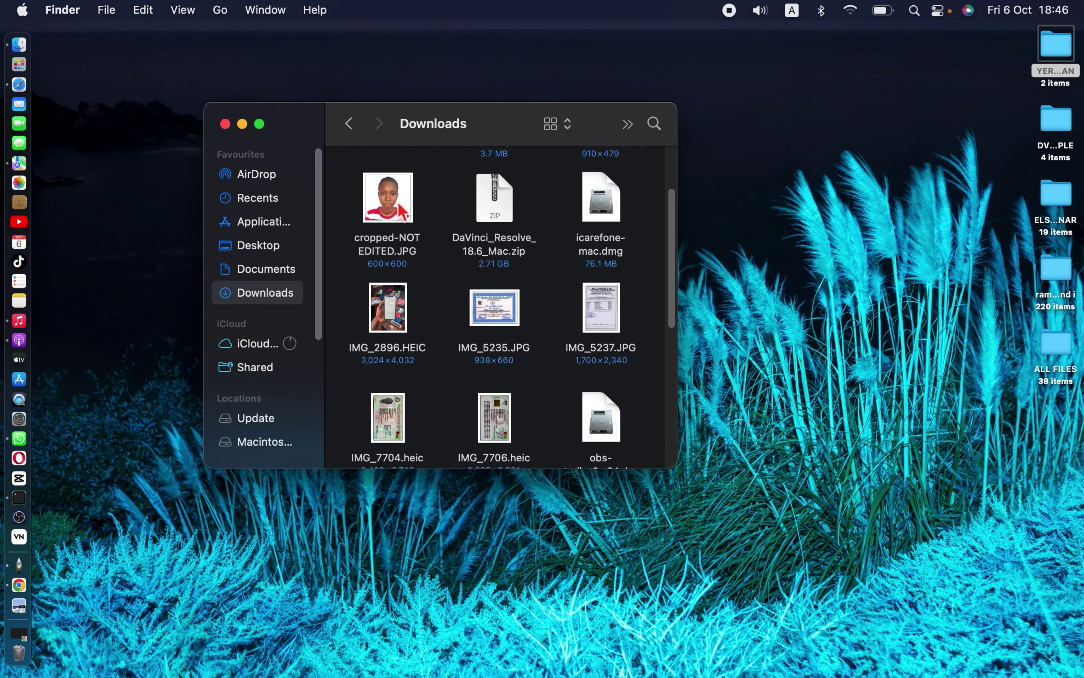
{"action": "left_click", "coordinate": [398, 204]}
{"action": "double_click", "coordinate": [398, 205]}
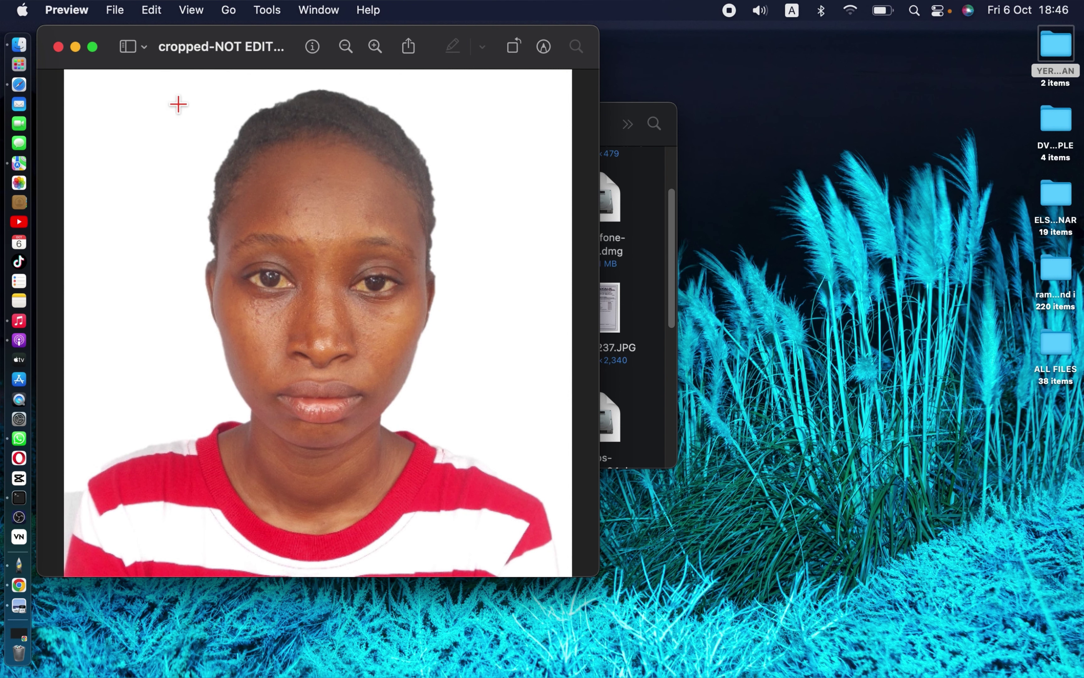
{"action": "left_click", "coordinate": [58, 46]}
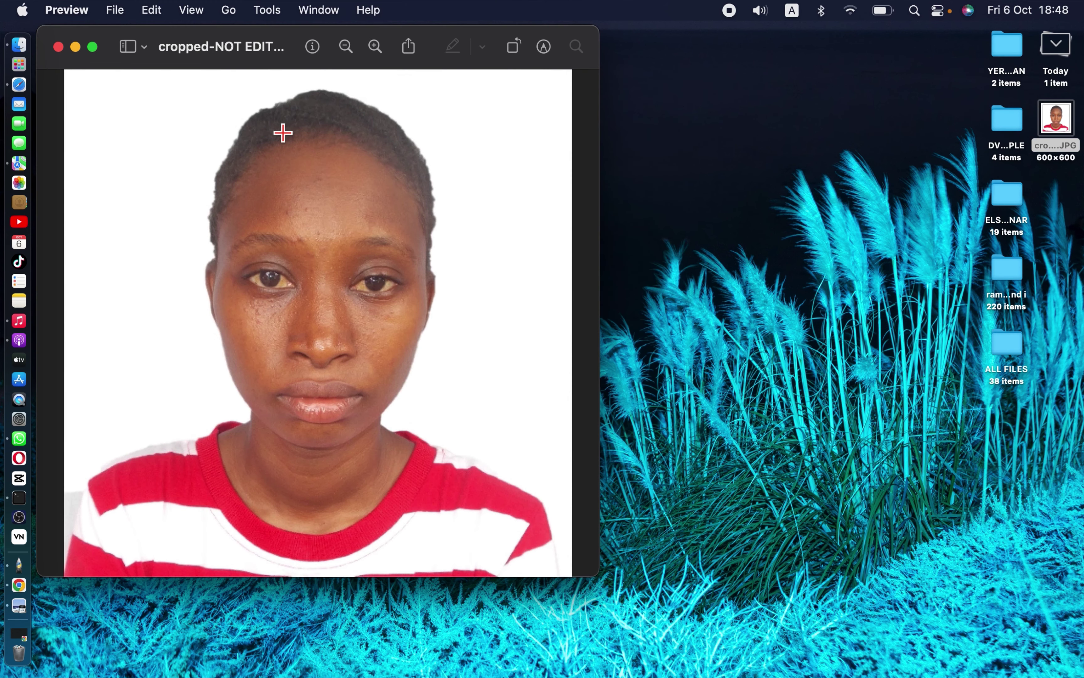
{"action": "left_click", "coordinate": [58, 47]}
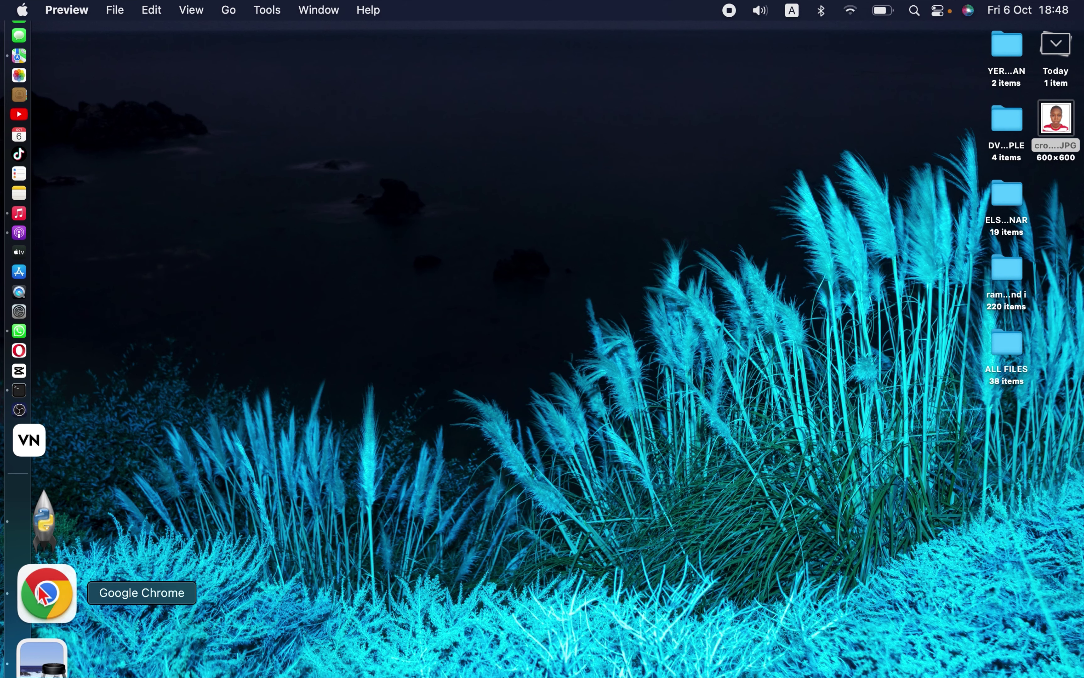
Return to the Photo Tool's Automatic Crop page, zoom it in, and select its address.
{"action": "left_click", "coordinate": [43, 594]}
{"action": "key", "text": "super+equal"}
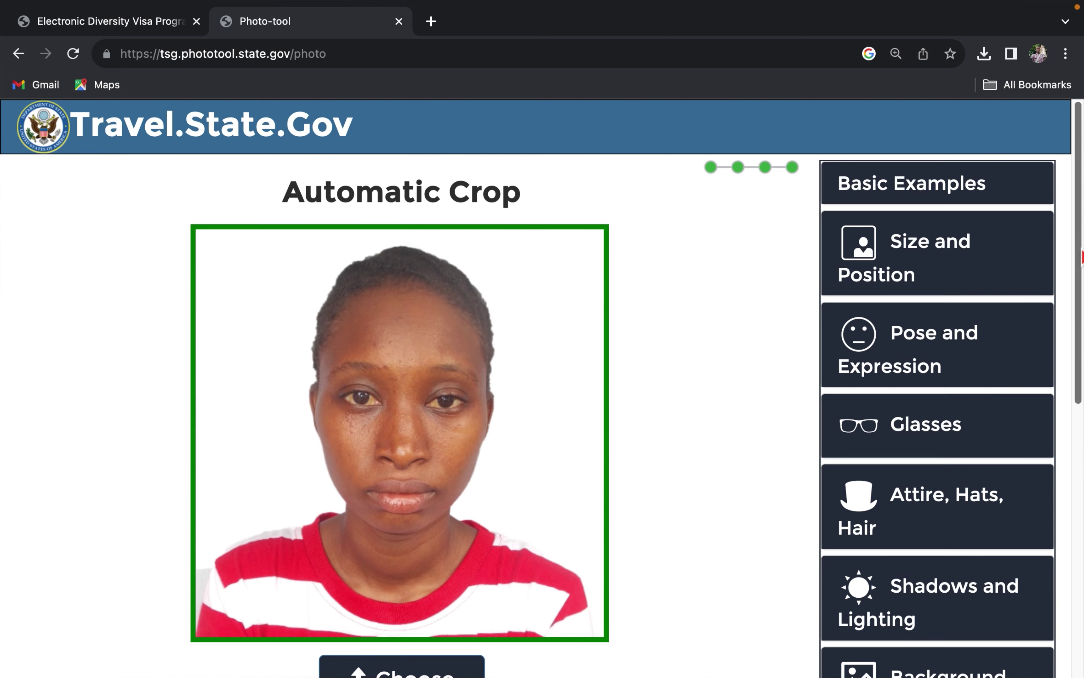
{"action": "scroll", "coordinate": [1080, 282], "scroll_direction": "down", "scroll_amount": 2}
{"action": "scroll", "coordinate": [1076, 276], "scroll_direction": "up", "scroll_amount": 1}
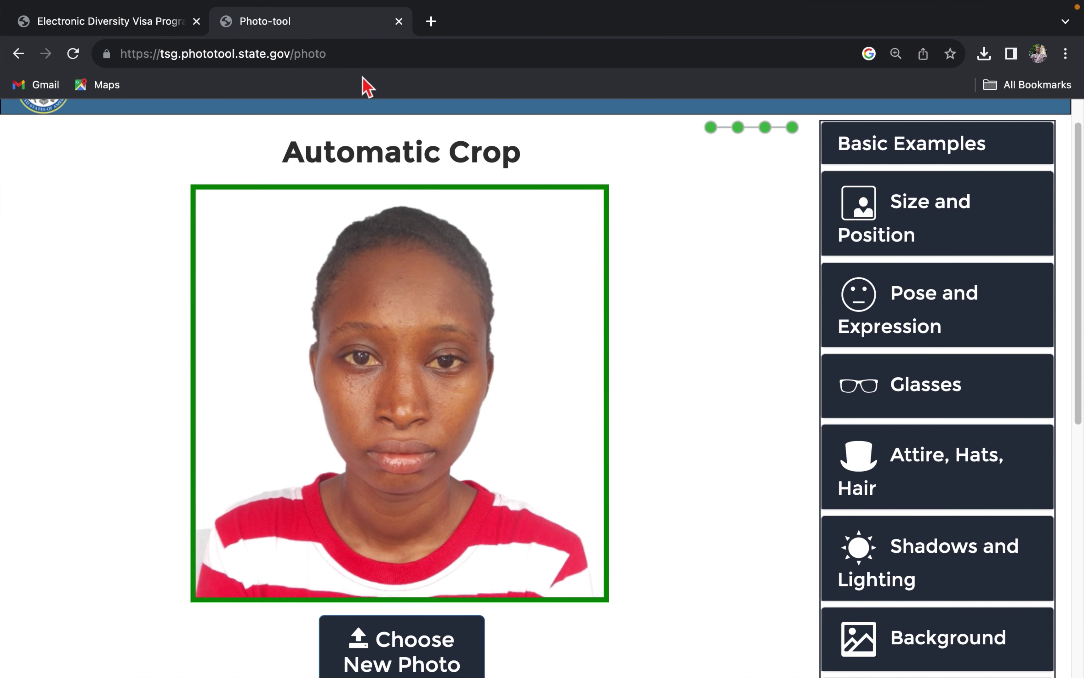
{"action": "left_click_drag", "start_coordinate": [336, 53], "coordinate": [122, 65]}
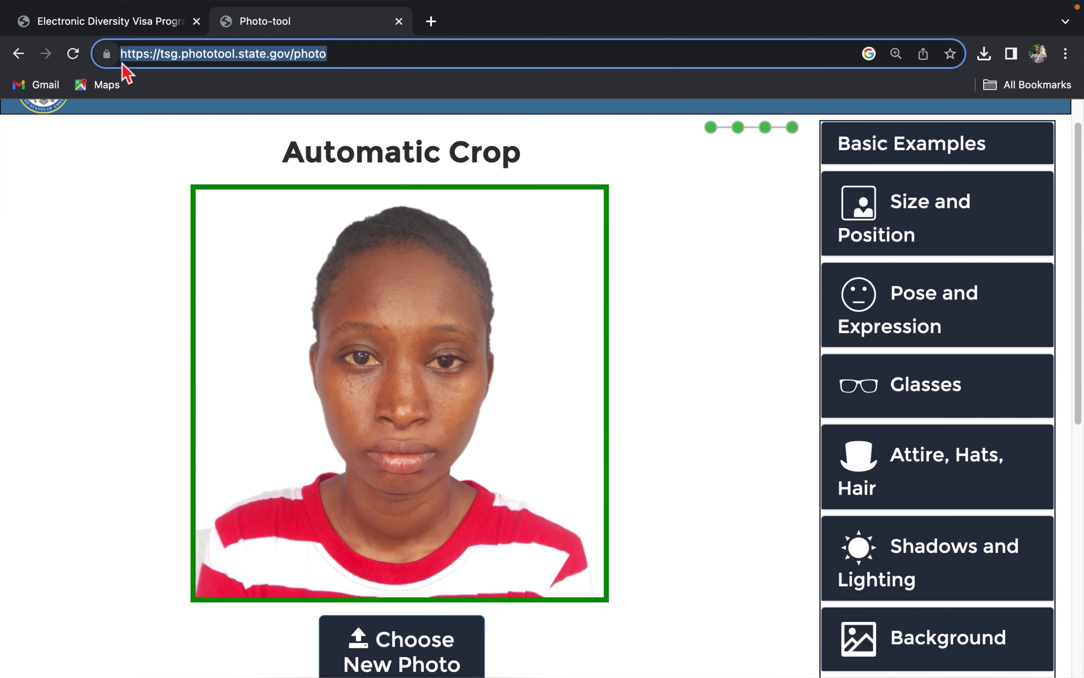